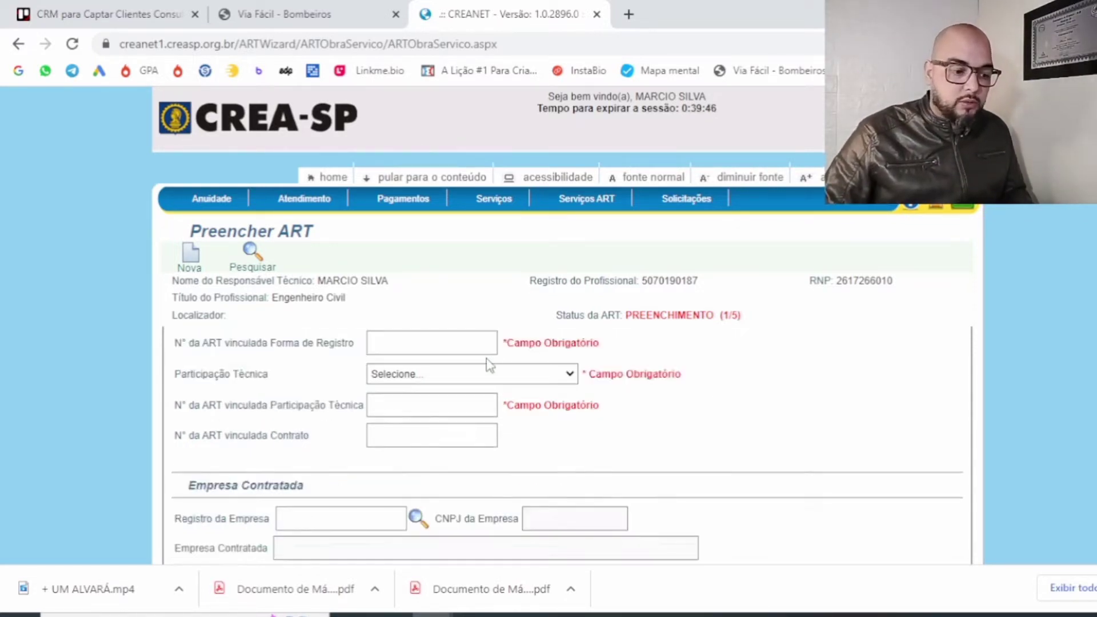
Set the ART's registration form (Forma de Registro da ART) to "Substituição retificadora".
click(509, 446)
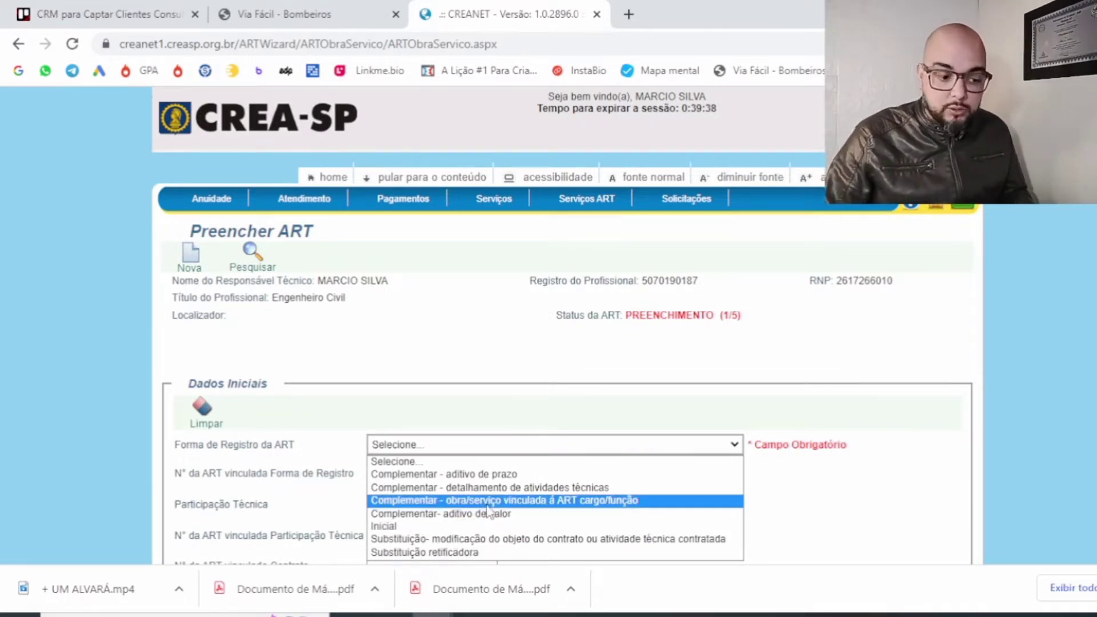
click(489, 553)
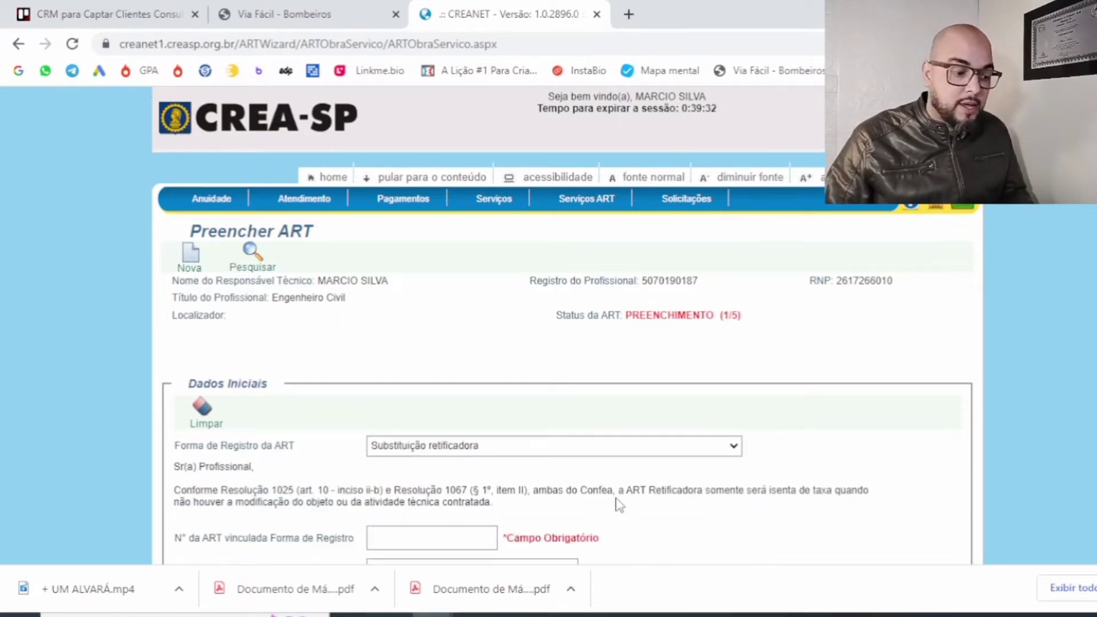
scroll(621, 505, down, 1)
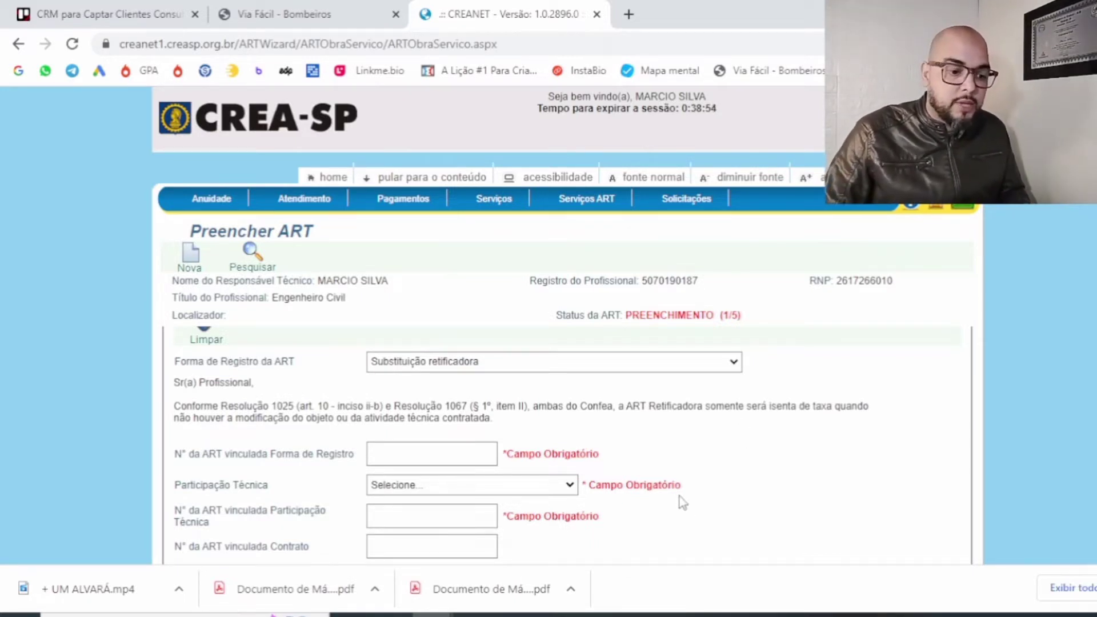
Enter the number of the ART linked to the registration form and advance to the contract data stage.
scroll(683, 456, down, 1)
click(431, 377)
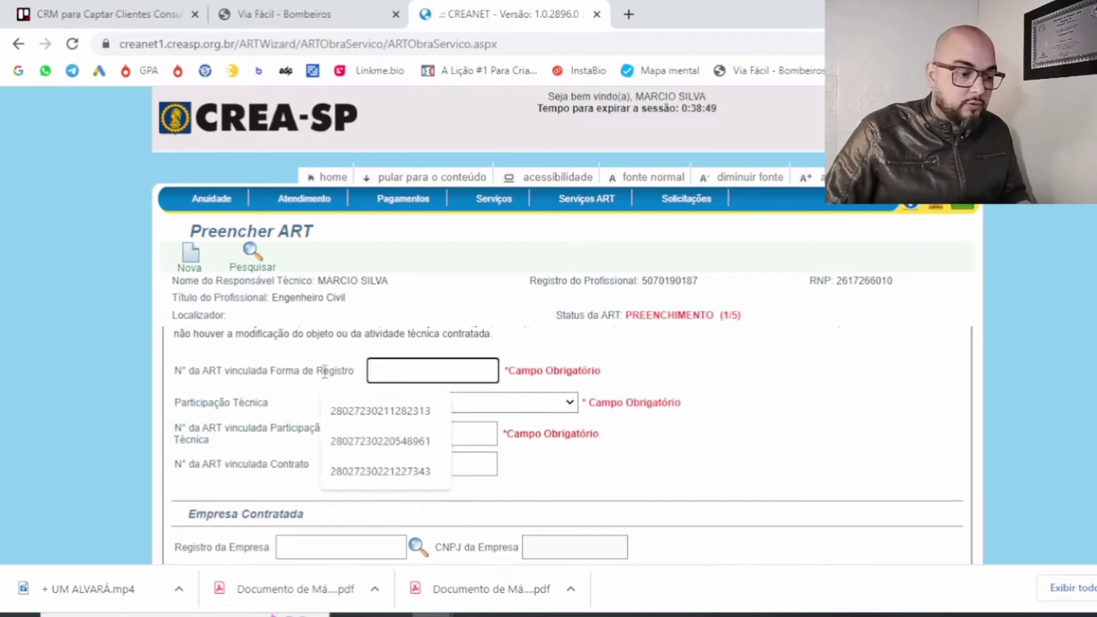
scroll(395, 386, up, 1)
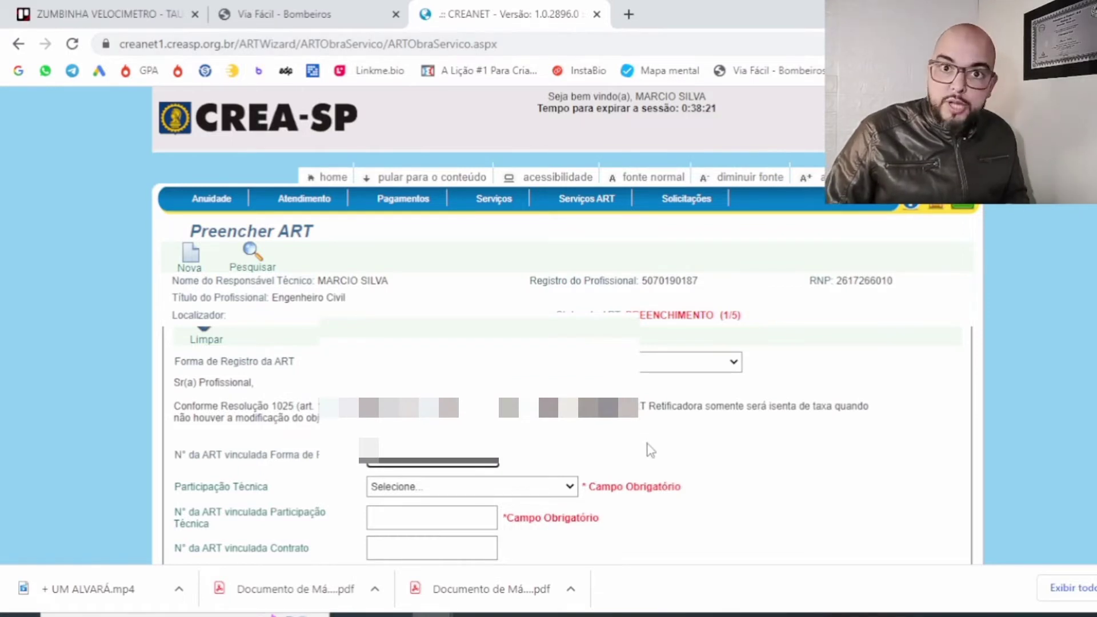
scroll(651, 451, down, 3)
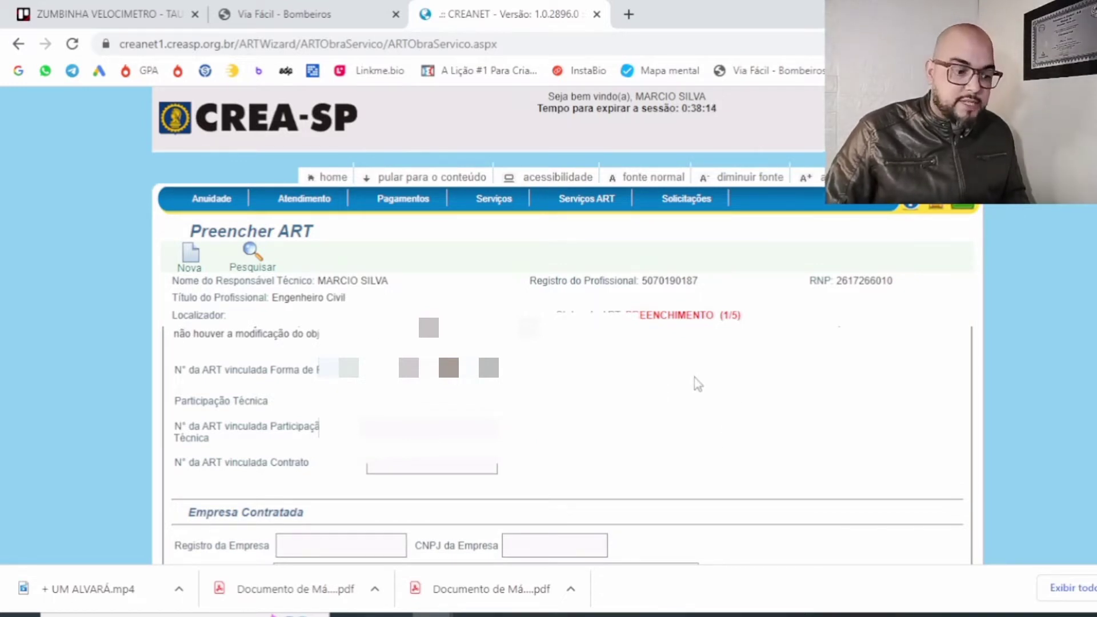
scroll(697, 389, down, 3)
click(926, 506)
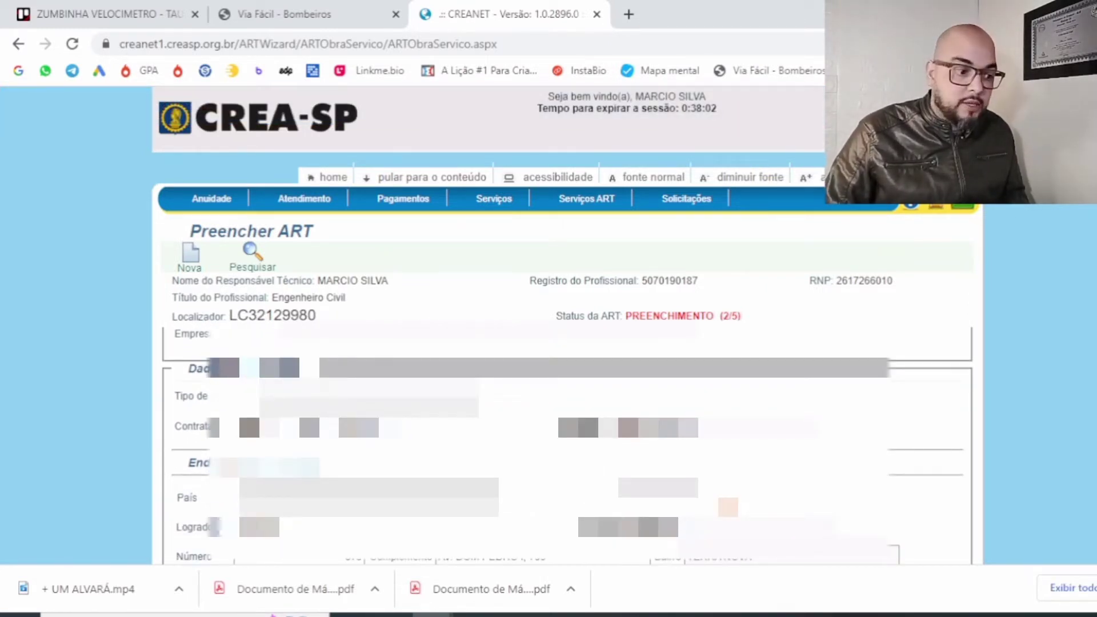
Advance past the contract data and save the work/service data to reach the technical activities.
scroll(489, 307, down, 3)
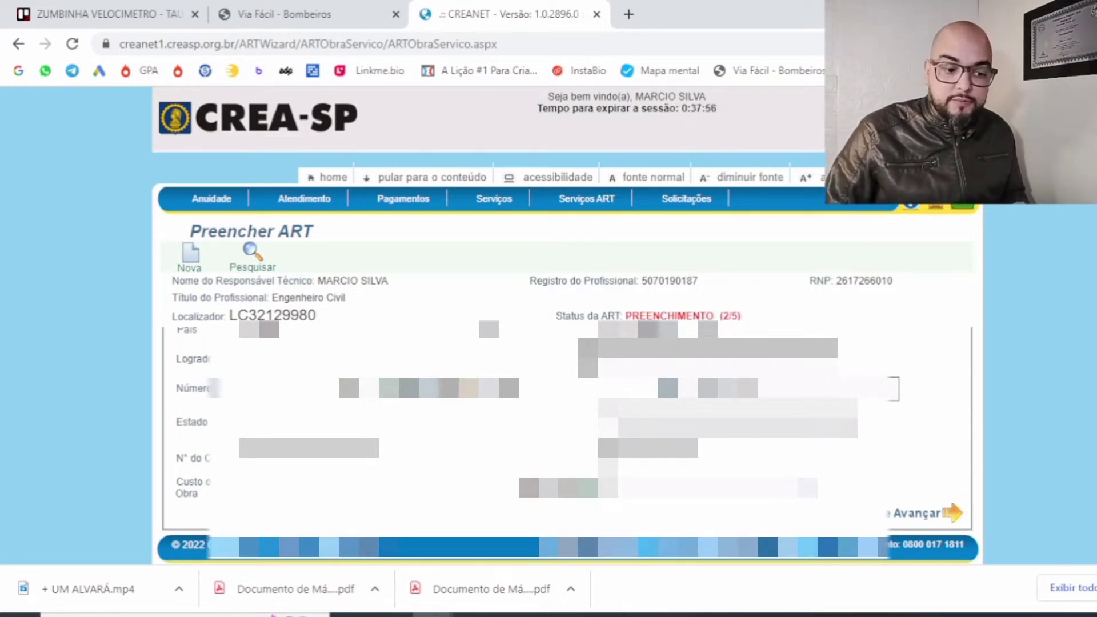
click(933, 514)
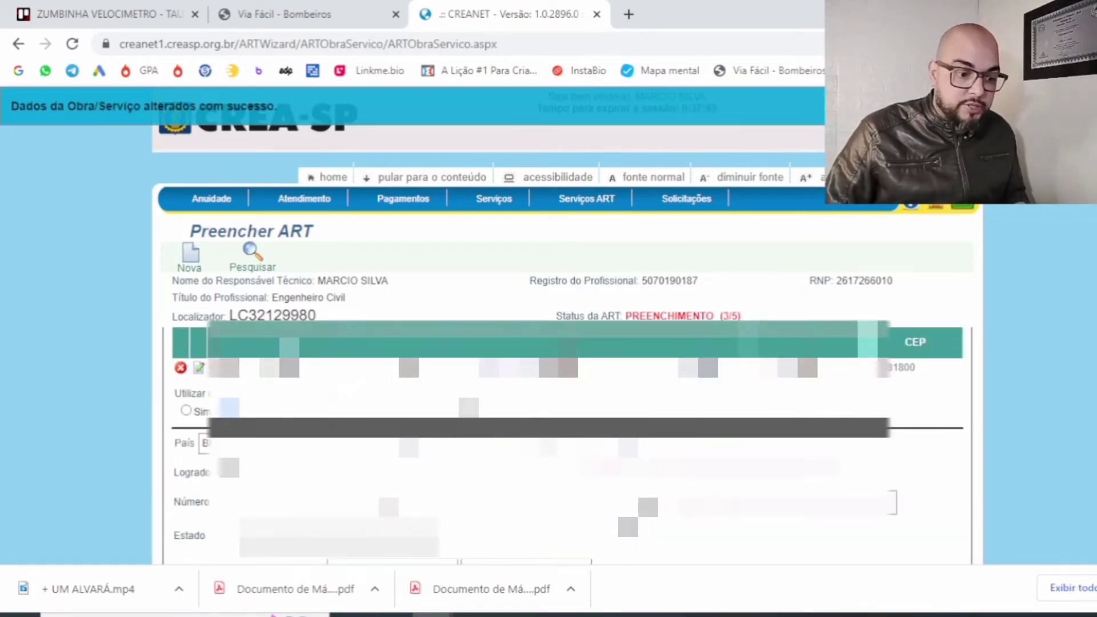
scroll(569, 445, down, 1)
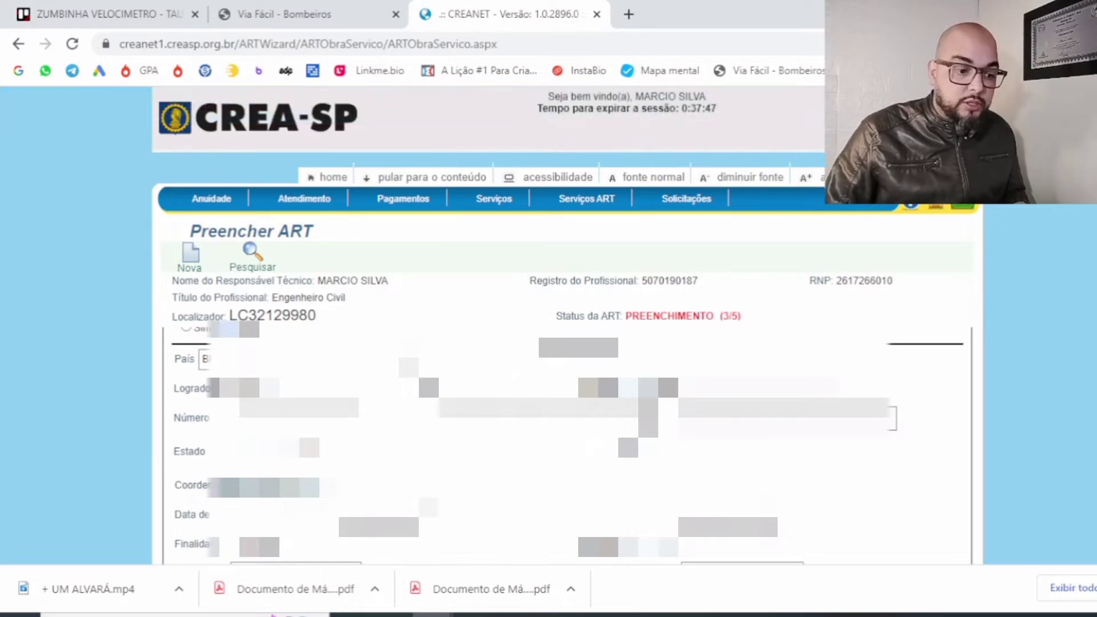
scroll(569, 446, down, 1)
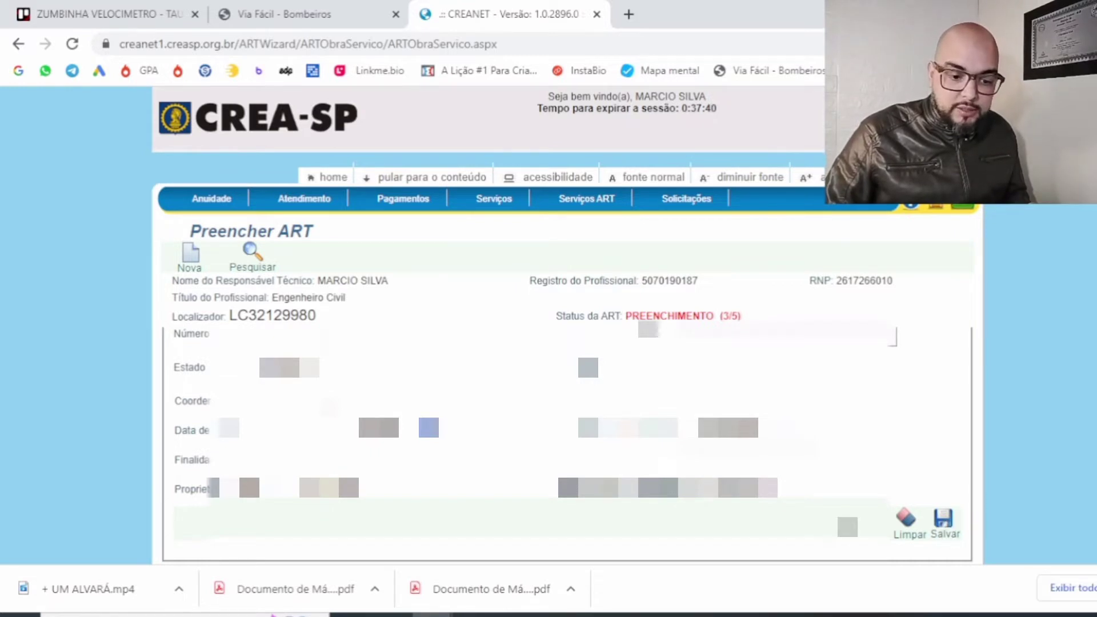
click(943, 521)
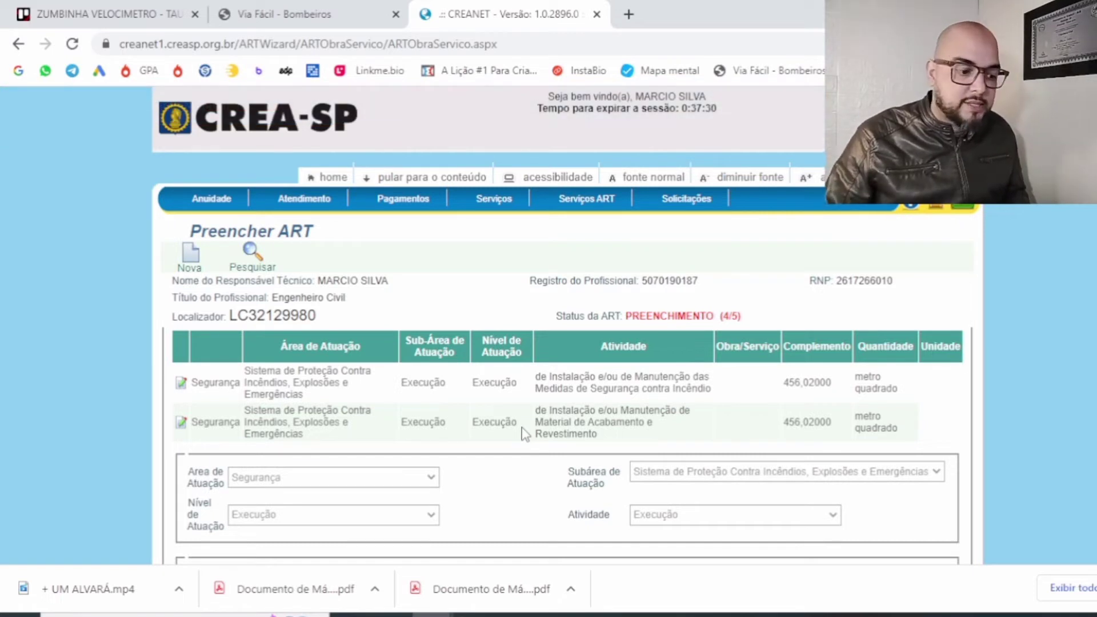
Review the technical activity's details and examine the available Obra/Serviço options for fire safety measures.
scroll(521, 435, down, 3)
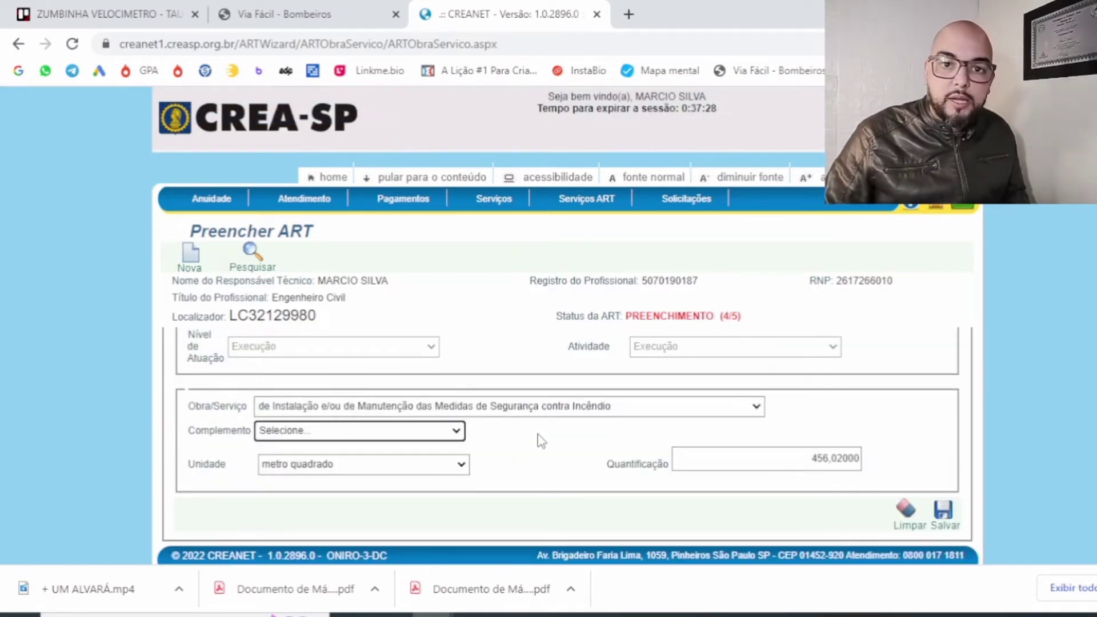
scroll(542, 440, up, 2)
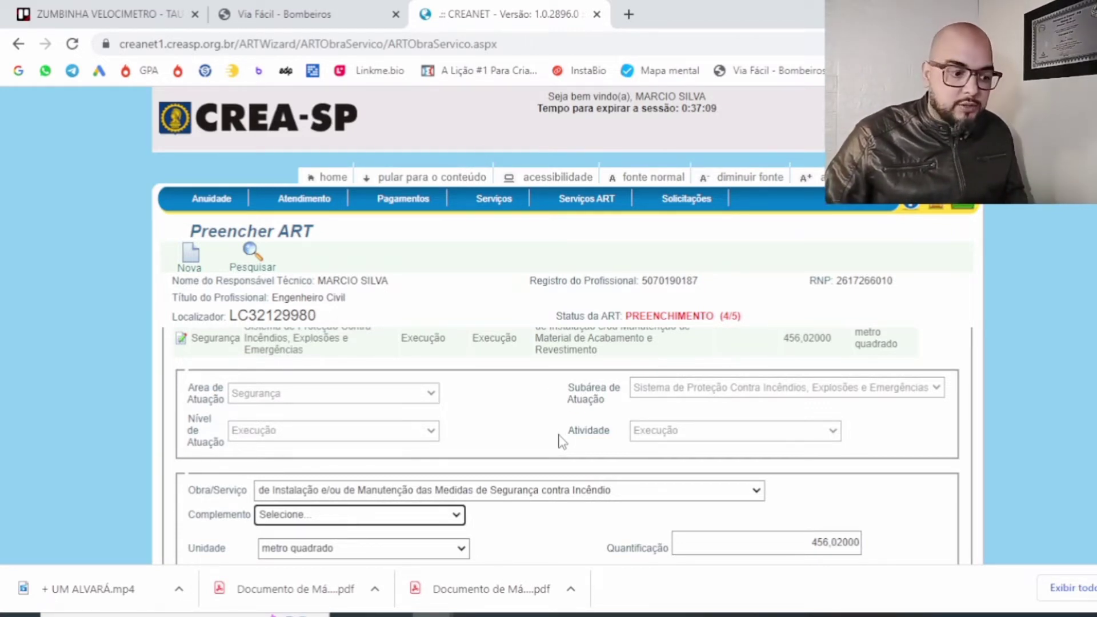
scroll(560, 440, down, 2)
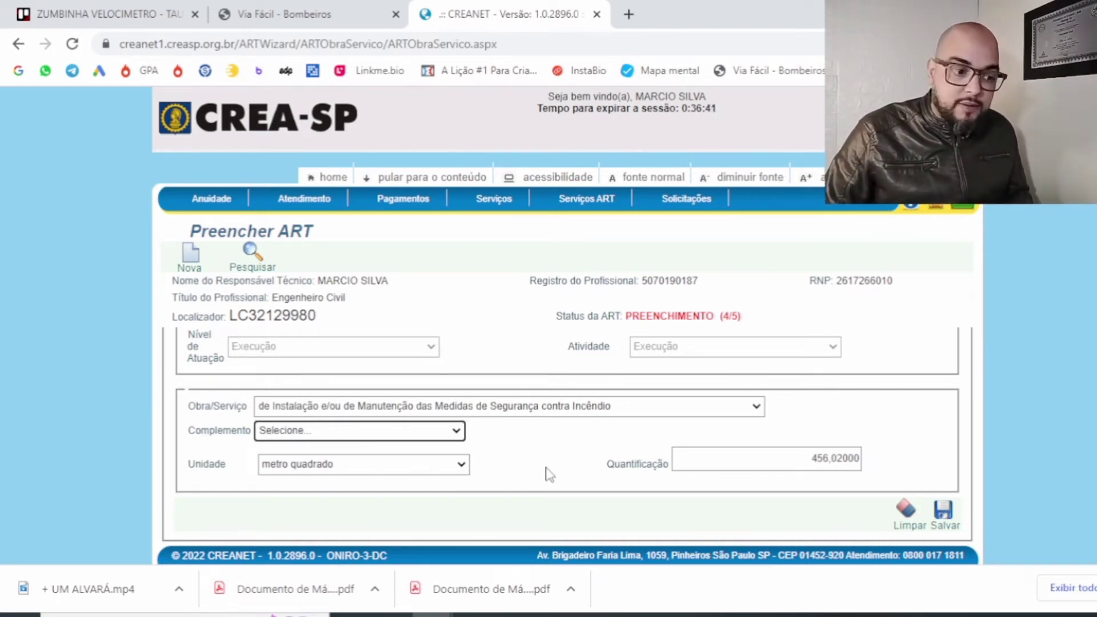
scroll(583, 441, down, 1)
click(545, 408)
click(537, 394)
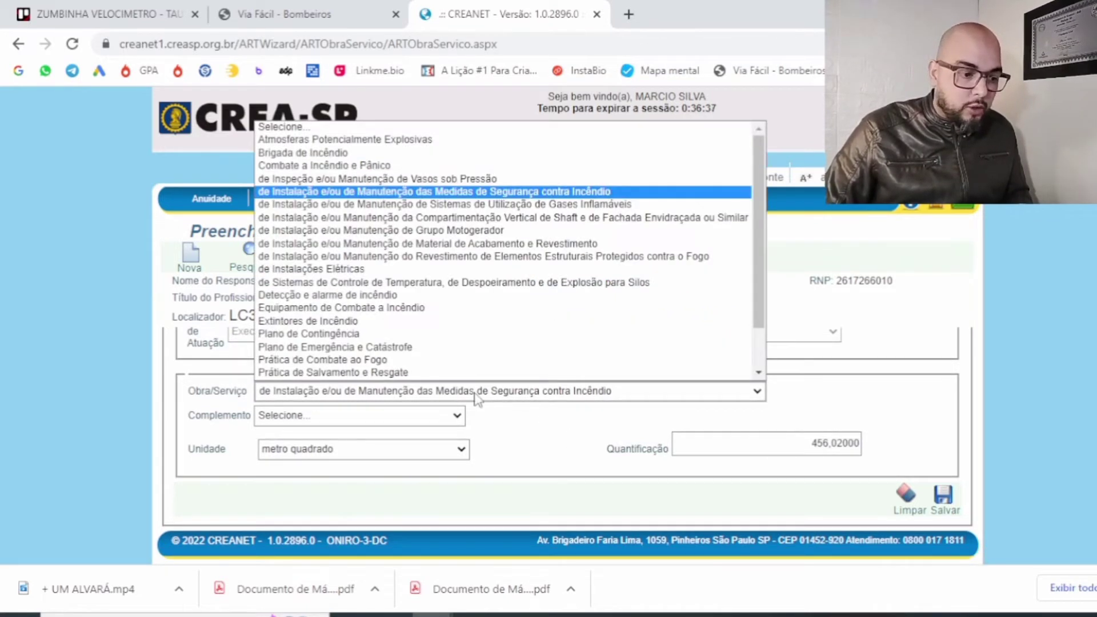
click(403, 118)
click(501, 394)
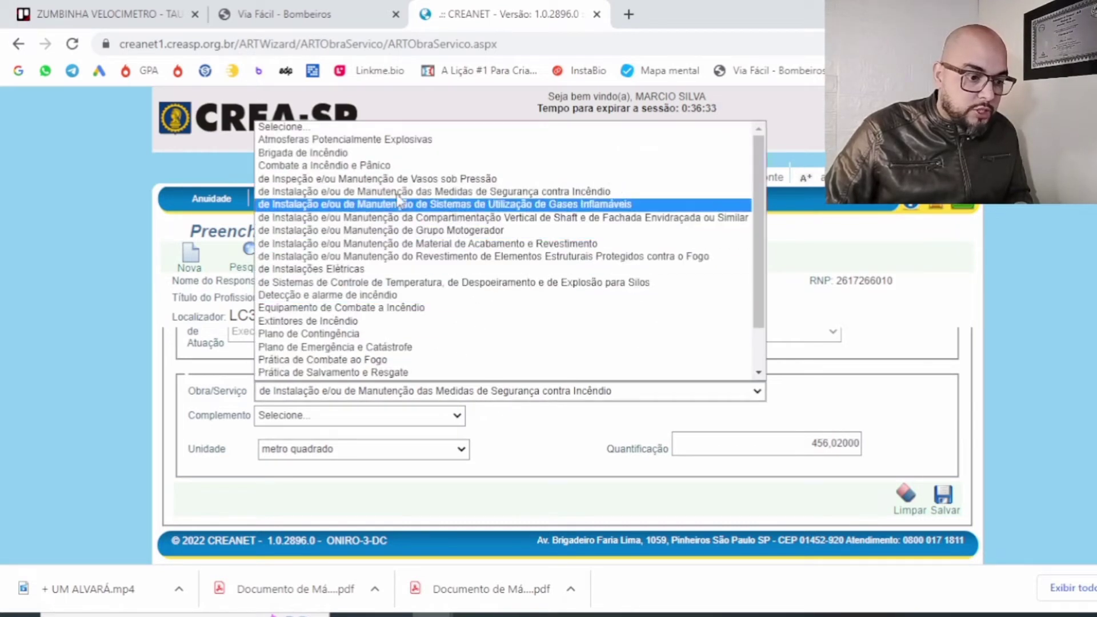
scroll(400, 215, down, 1)
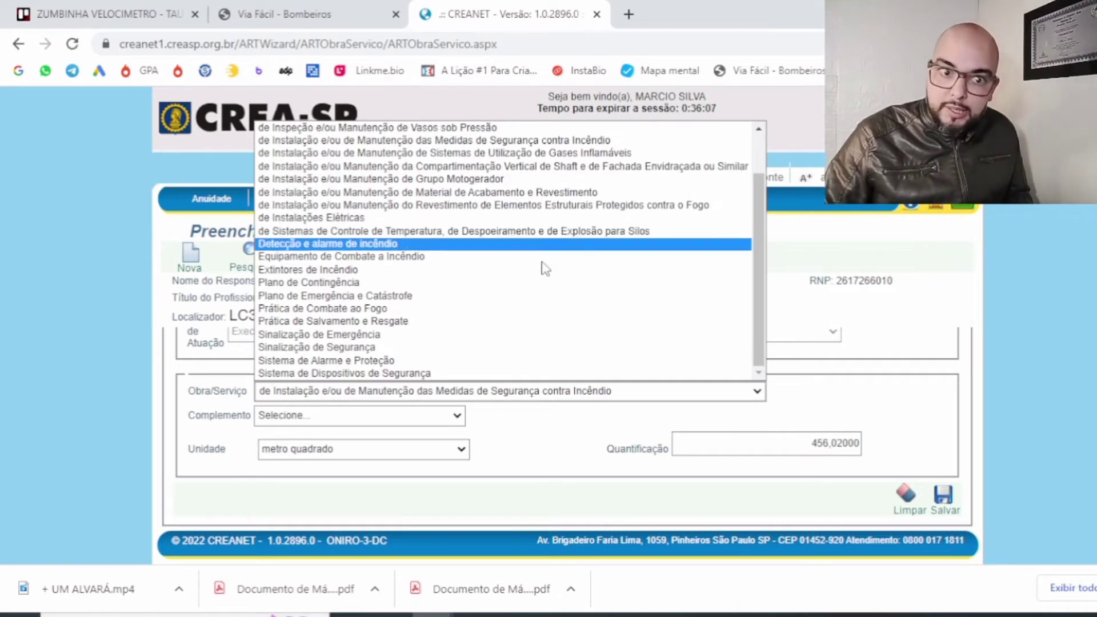
click(581, 455)
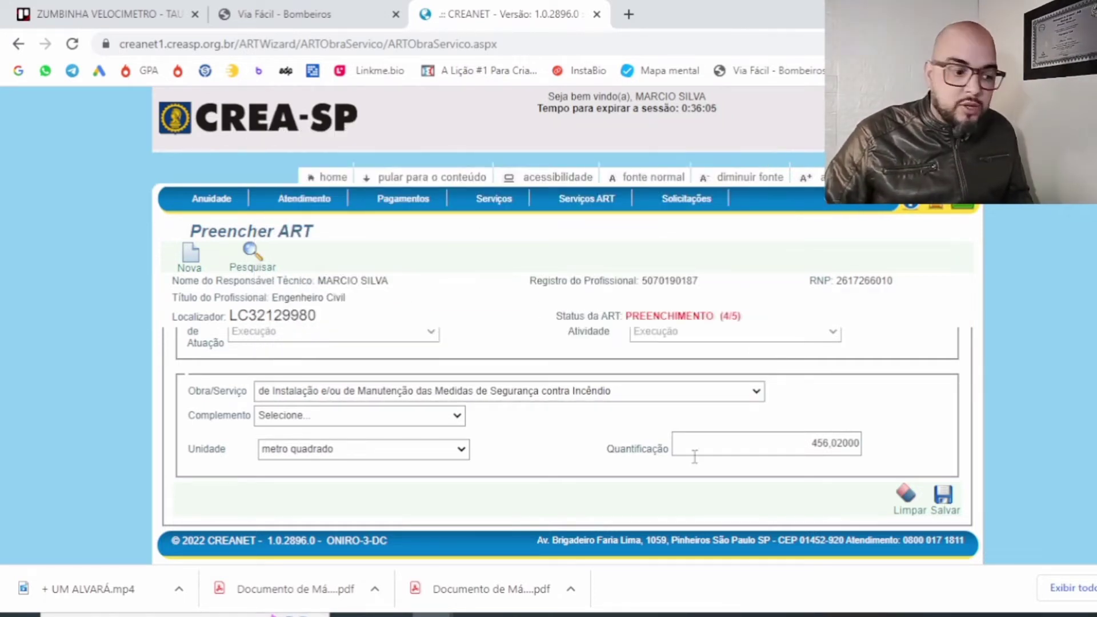
Save the technical activity and continue to the observations stage.
click(943, 496)
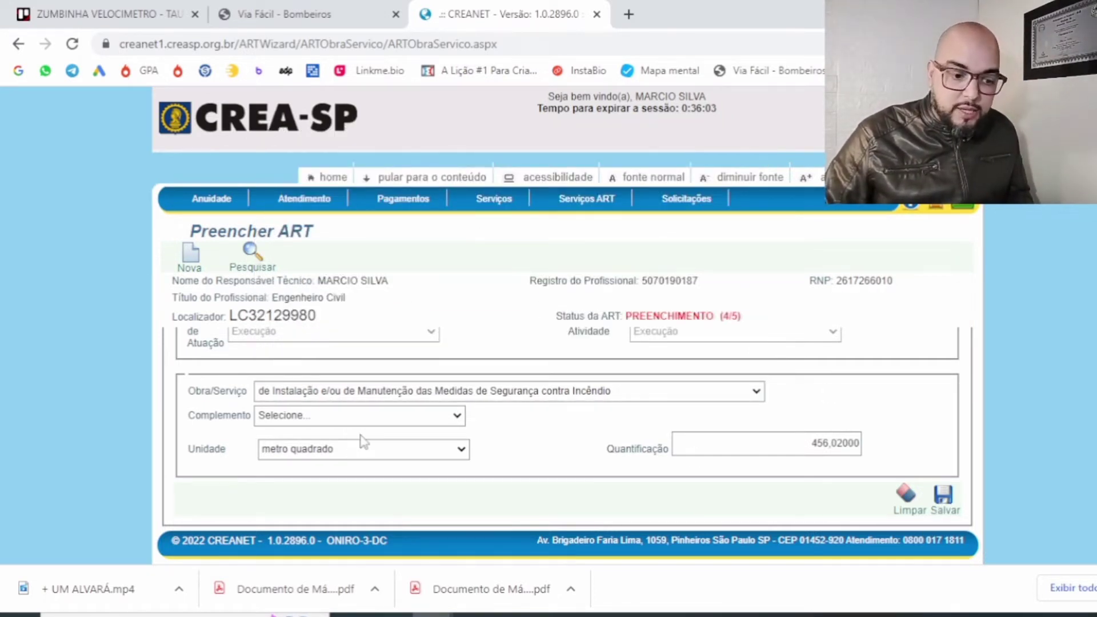
click(940, 497)
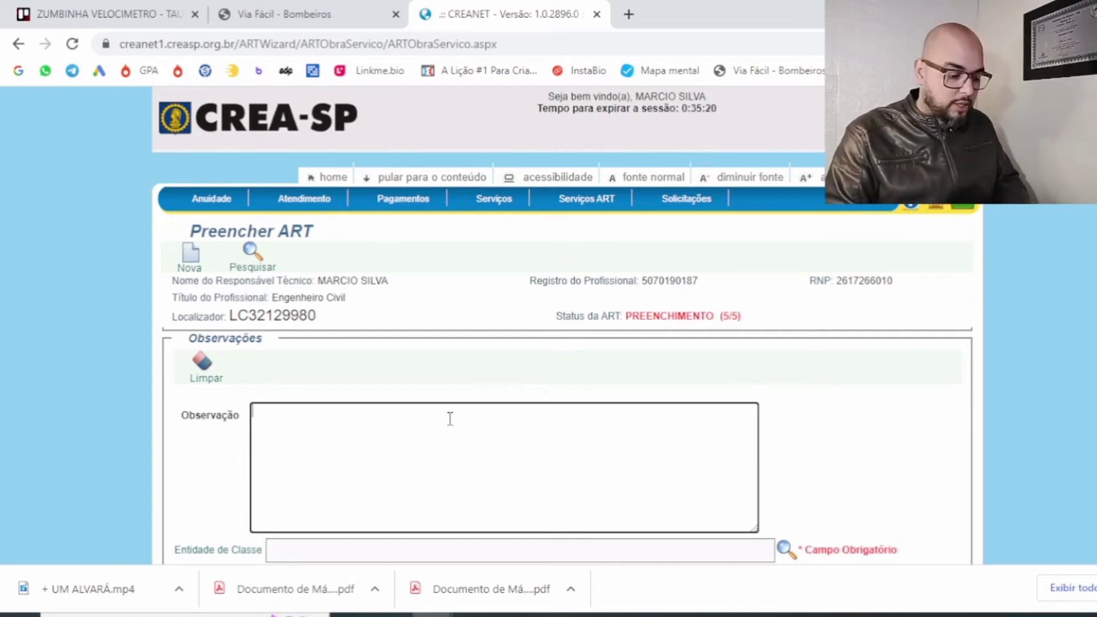
Begin the observation with "RESPONSABILIDADE TÉCNICA PELAS MEDIDAS DE SEGURANÇA CONTRA INCÊNDIO CONFORME IT-42".
text(PONSABILIDADE )
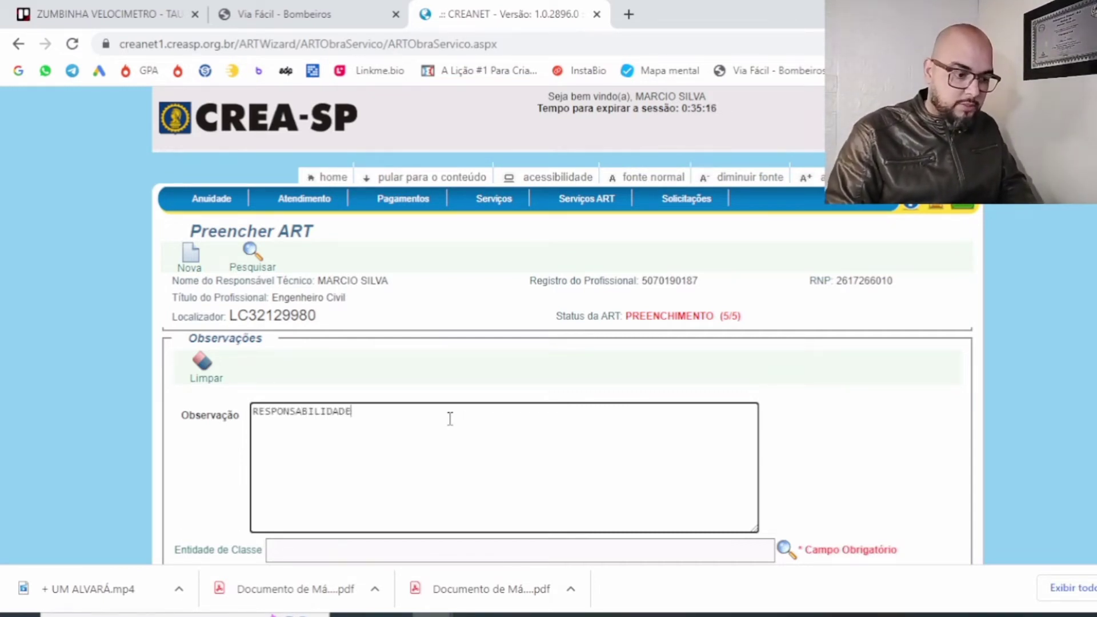
text(TÉCNIC)
text(A PELAS MEDI)
text(CA)
key(BackSpace)
key(BackSpace)
text(DAS DE)
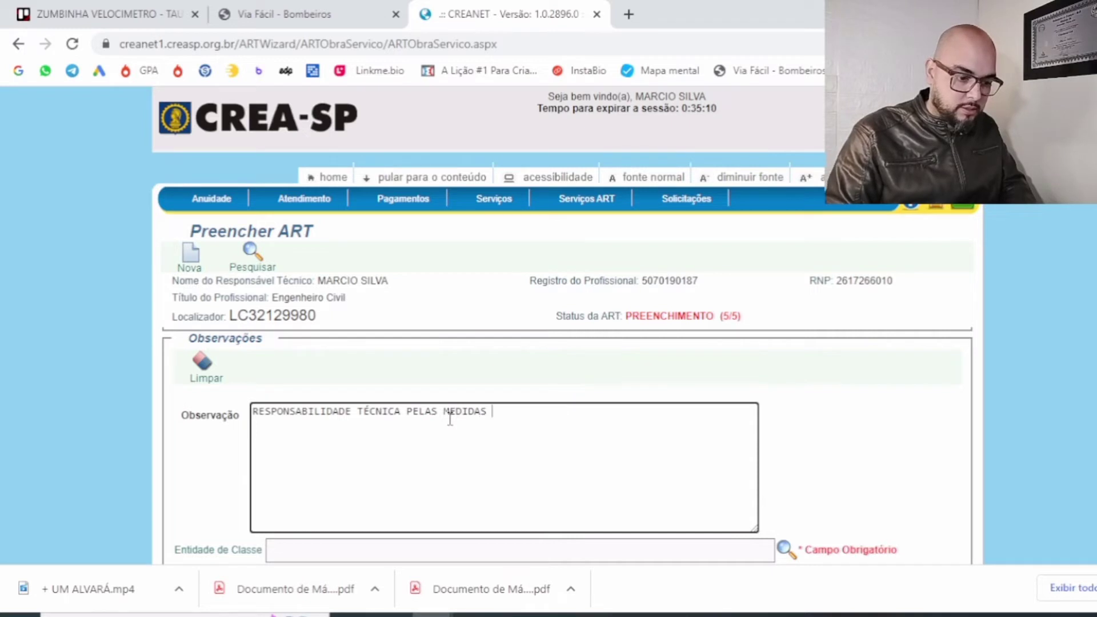
text( SEGURANÇA CONTRA INC/ÊN)
text(DIO CONFORM)
text(E IT-42)
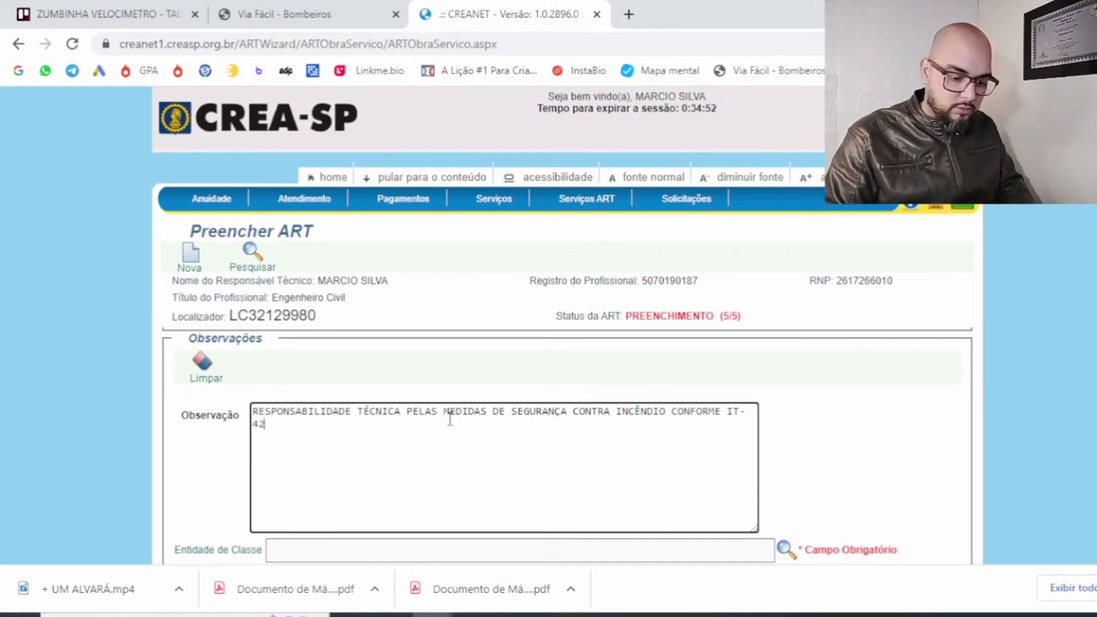
Continue the observation with "/2020. NÃO HÁ UTLIZAÇÃO DE GÁS GLP OU GN NO IMÓVEL".
text(/2020. NÃO HÁ UTL)
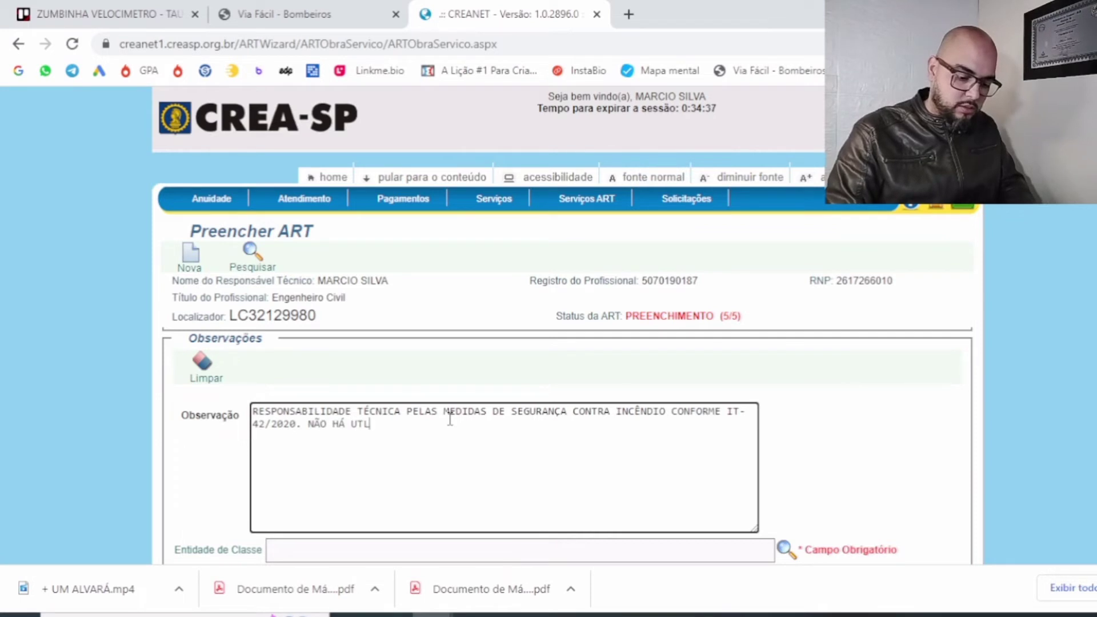
text(IZAÇÃO DE GÁS. G)
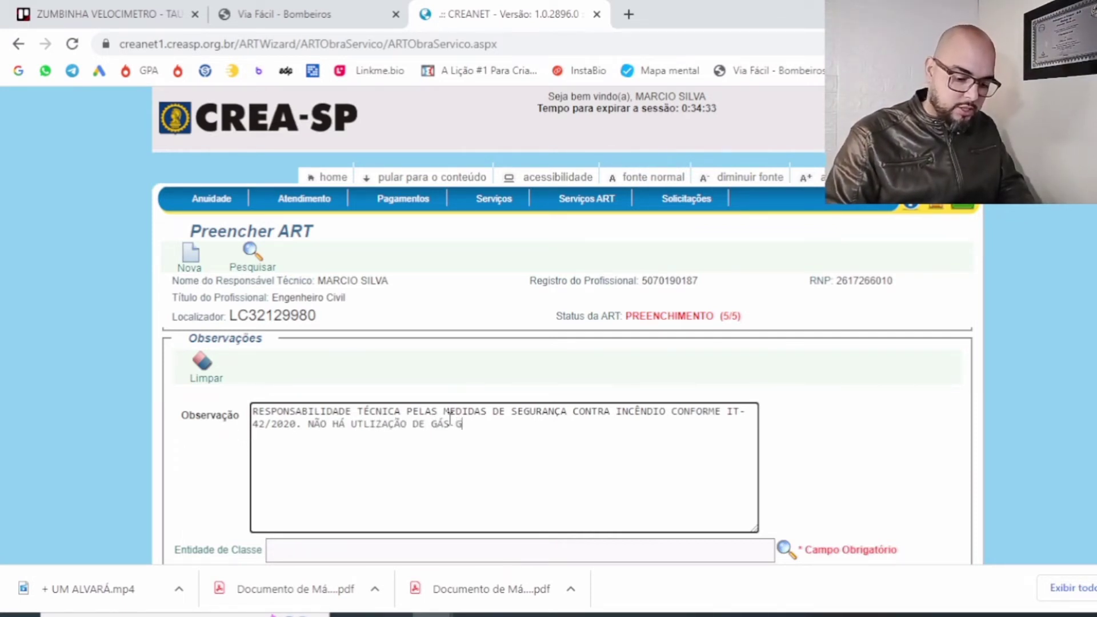
text(LP OU GN)
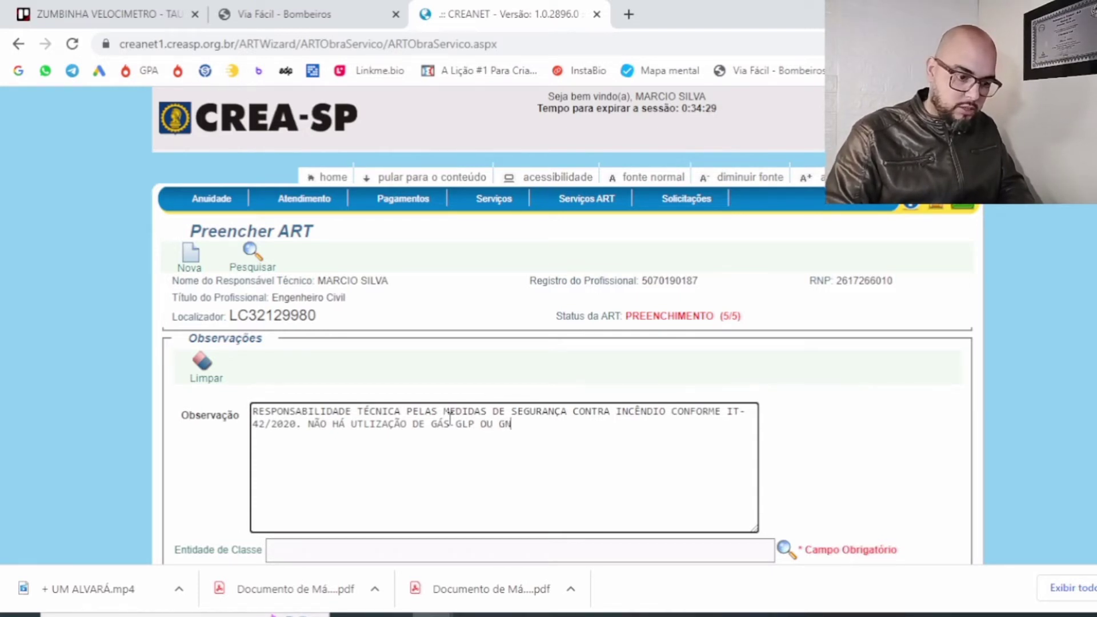
text( NO IMÓVEL)
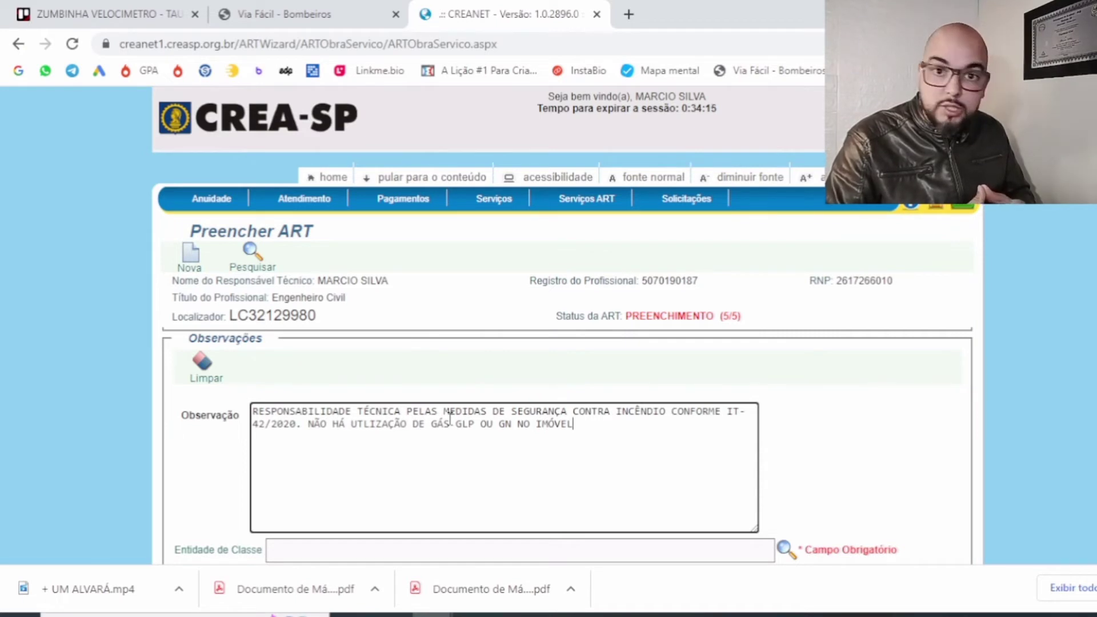
Add to the observation ". AS MEDIDAS DE COMBATE A INCÊNDIO E AS SAÍDAS DE EMERGÊNCIA ATENDEM ÀS IT-42/2020 E IT-11/2019".
text(. AS MEDICA)
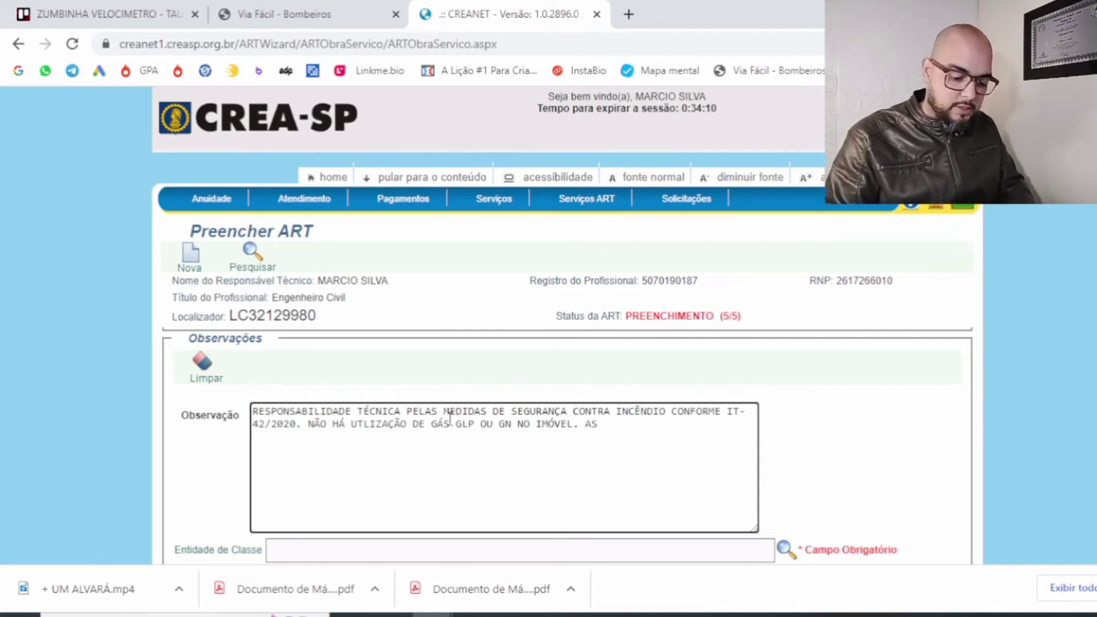
key(BackSpace)
key(BackSpace)
text(DAS DE CO)
key(BackSpace)
key(BackSpace)
text(COMBATE A INC)
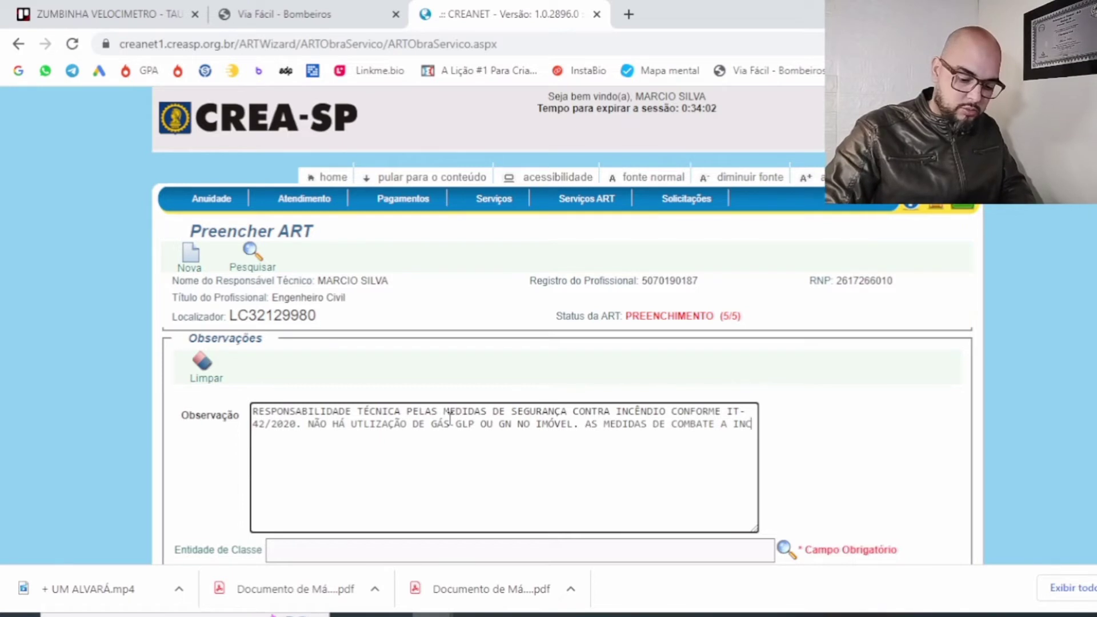
text(ÊNDIO E AS SAÍDAS DE EMER)
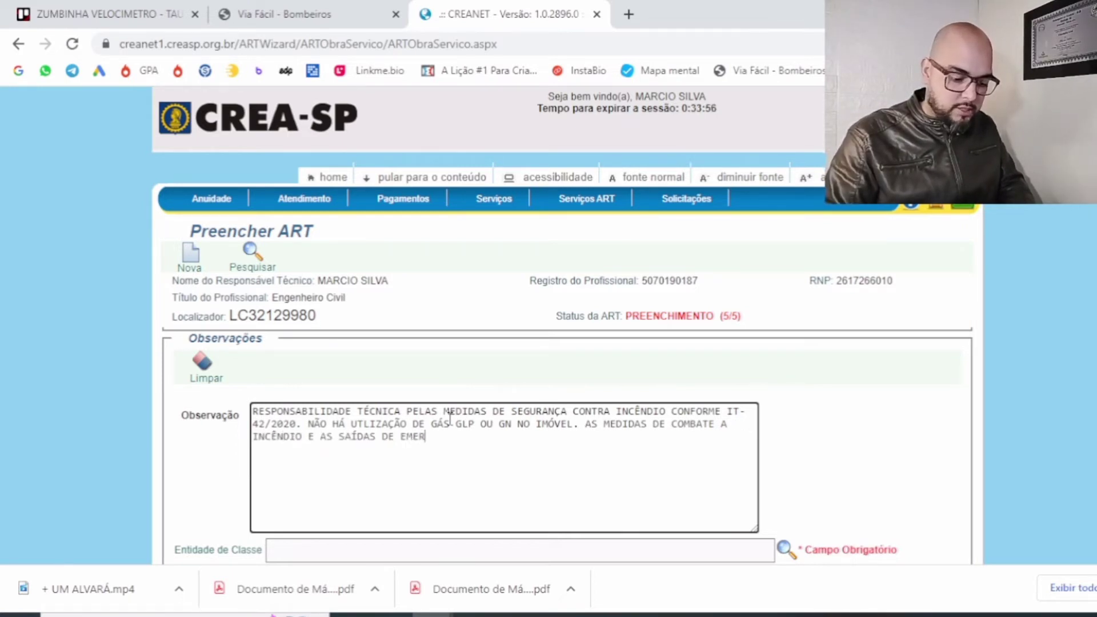
text(GÊNCIA ATENDEM ÀS IT-42/2020 E IT)
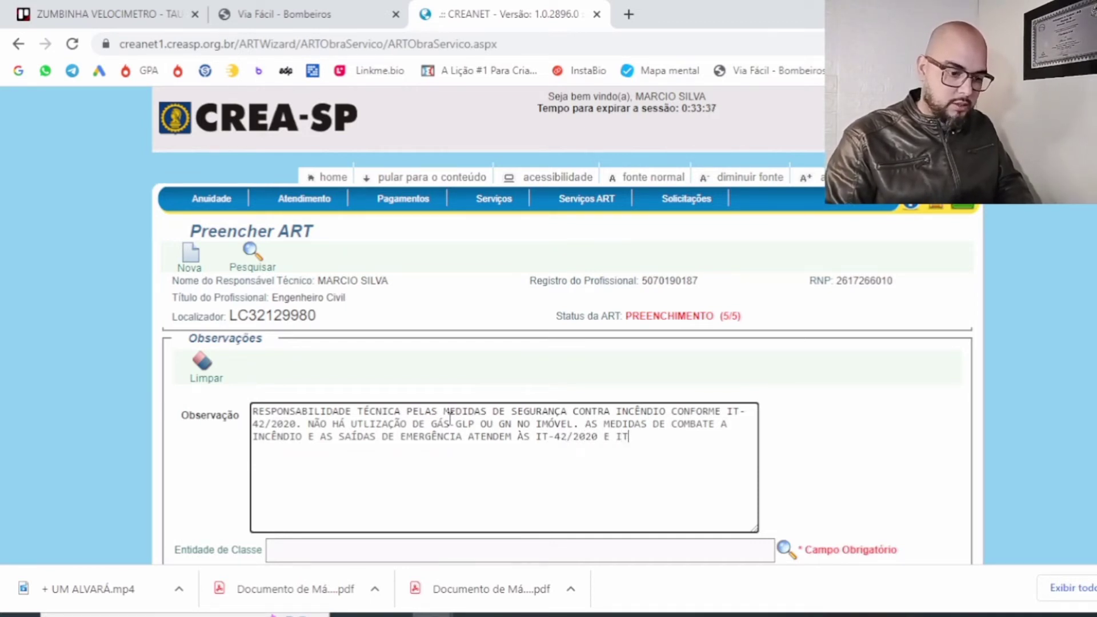
text(-11)
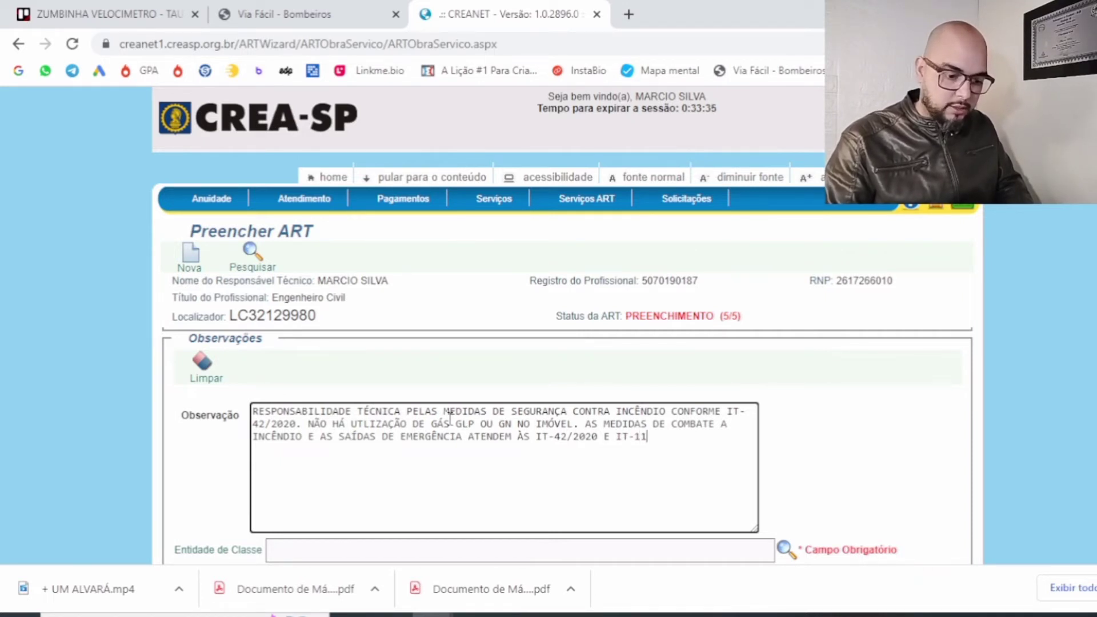
text(/ )
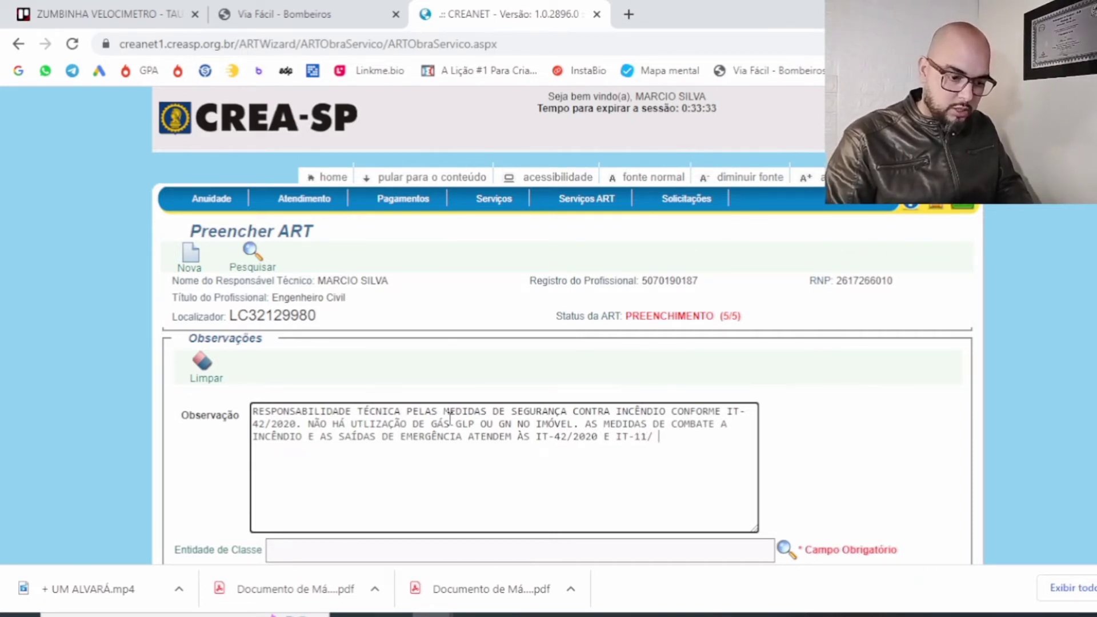
text(2019)
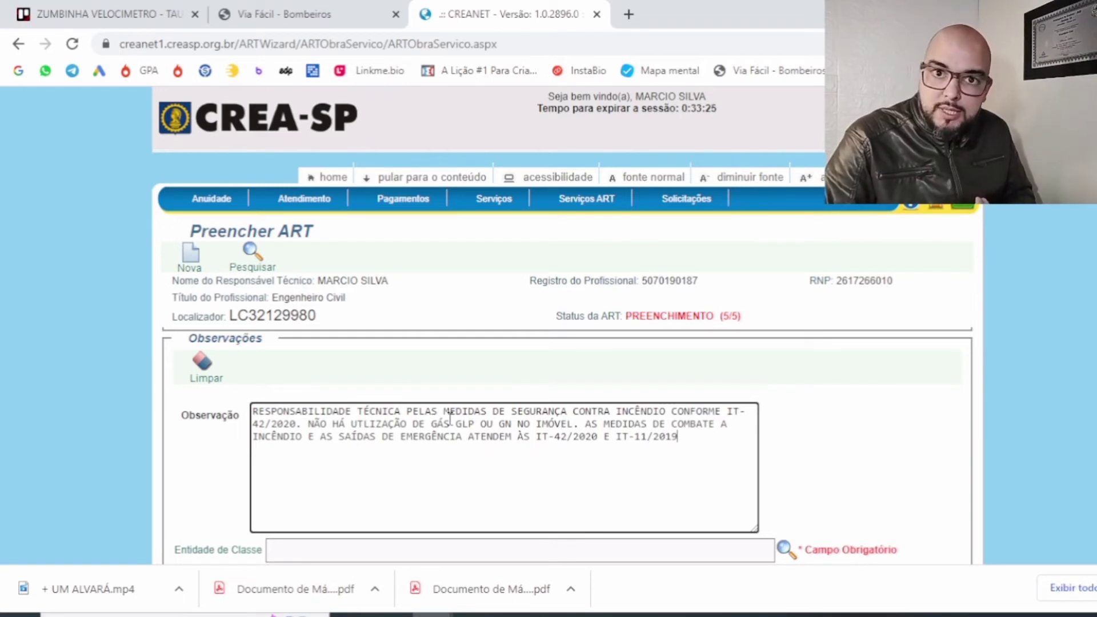
End the observation with a period and insert "PARA ESTE TIPO DE IMÓVEL" after the first mention of IT-42/2020.
text(.)
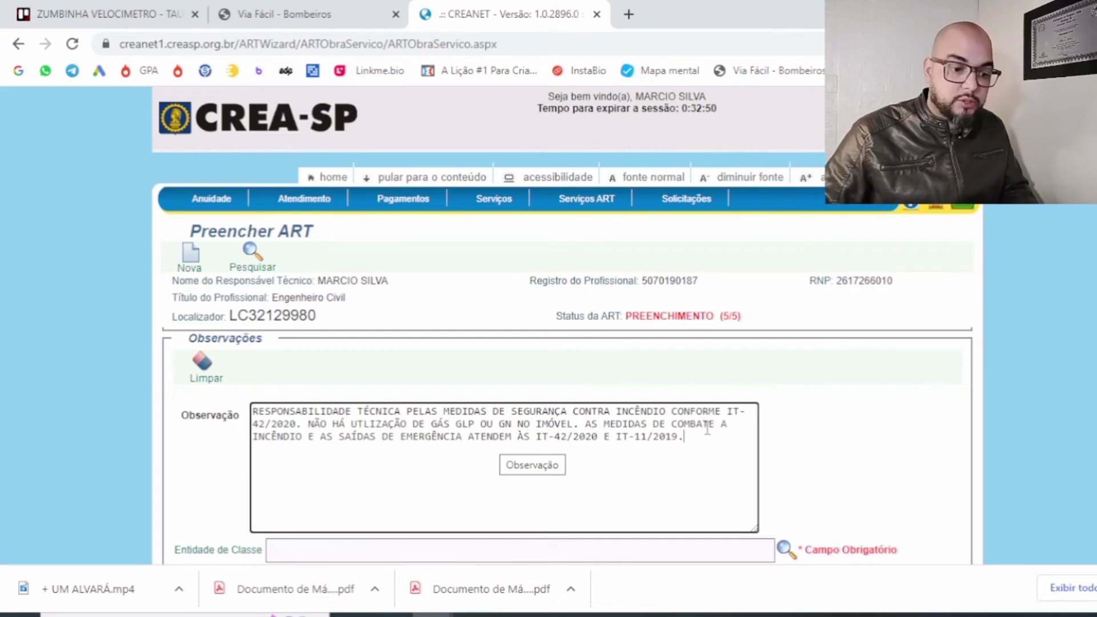
click(298, 426)
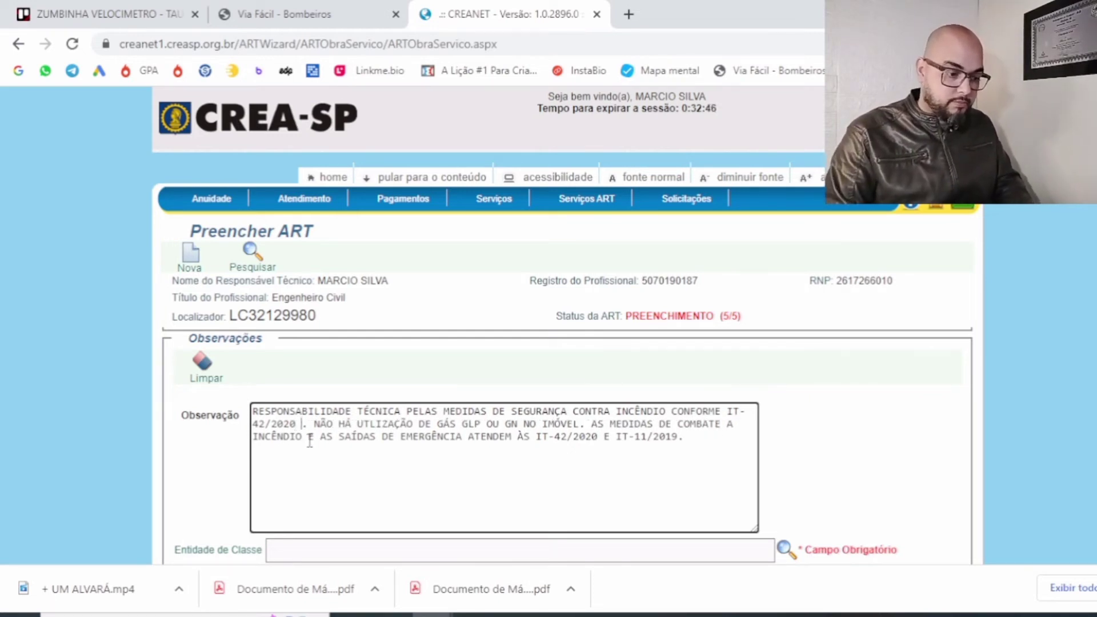
text(PARA ESTE T)
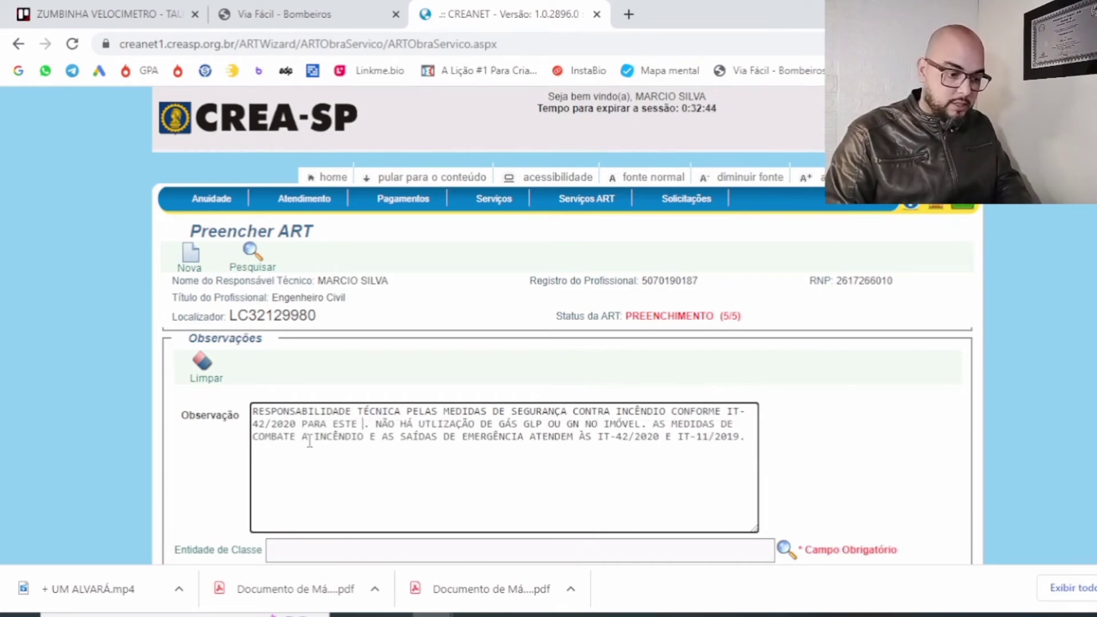
text(IPO DE IMÓVEL)
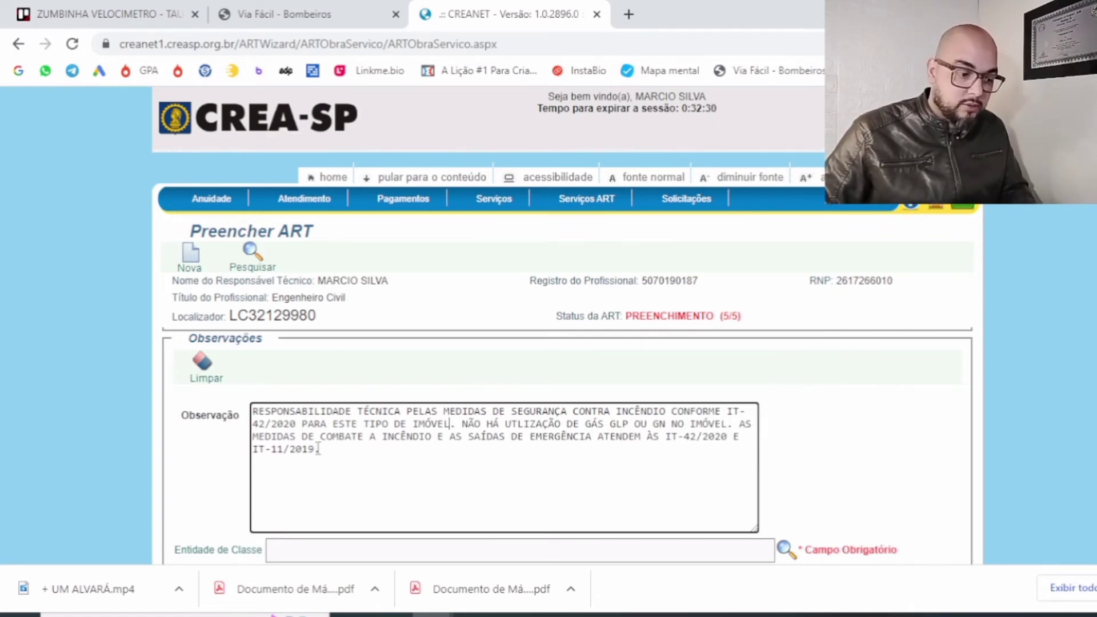
Look up the class entity with the "Não destinada" filter and choose 0-NÃO DESTINADA for the ART.
scroll(609, 500, down, 1)
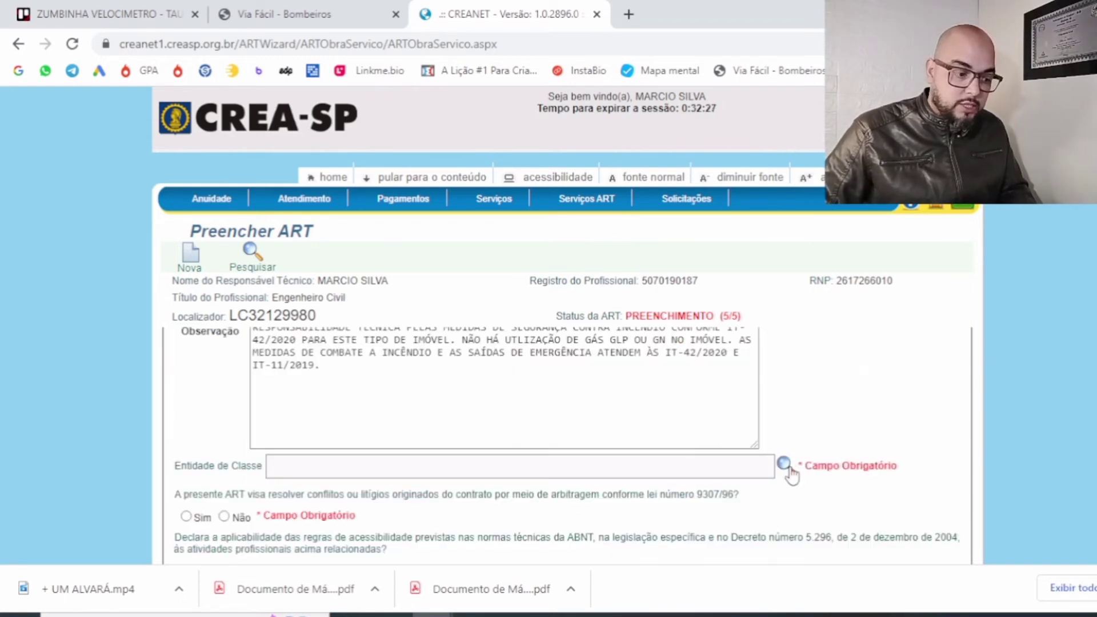
scroll(368, 472, down, 1)
click(788, 382)
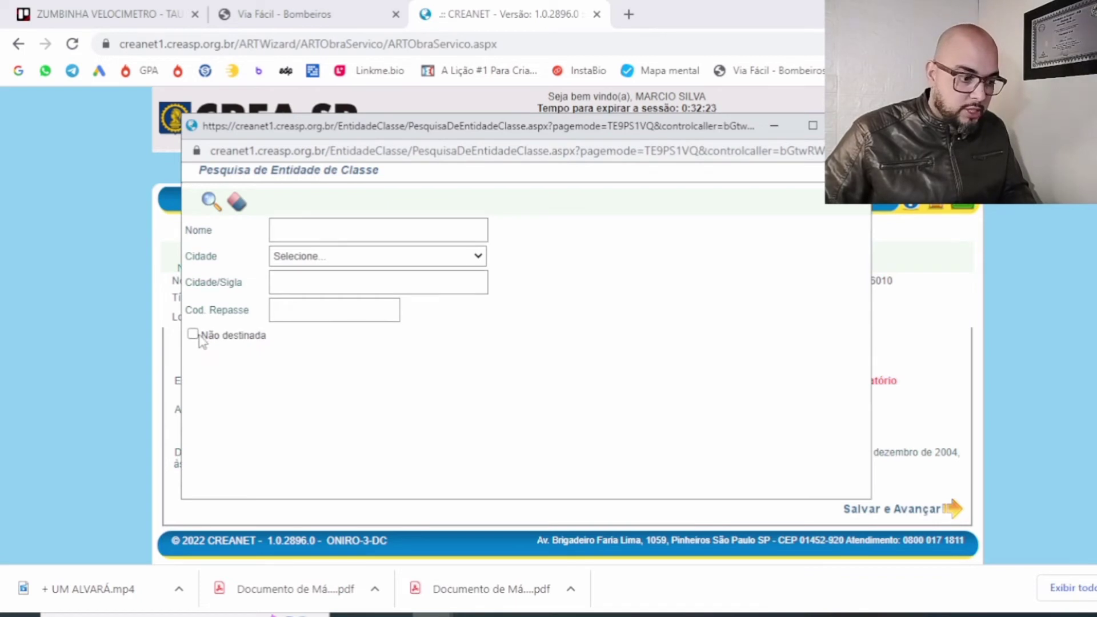
click(193, 335)
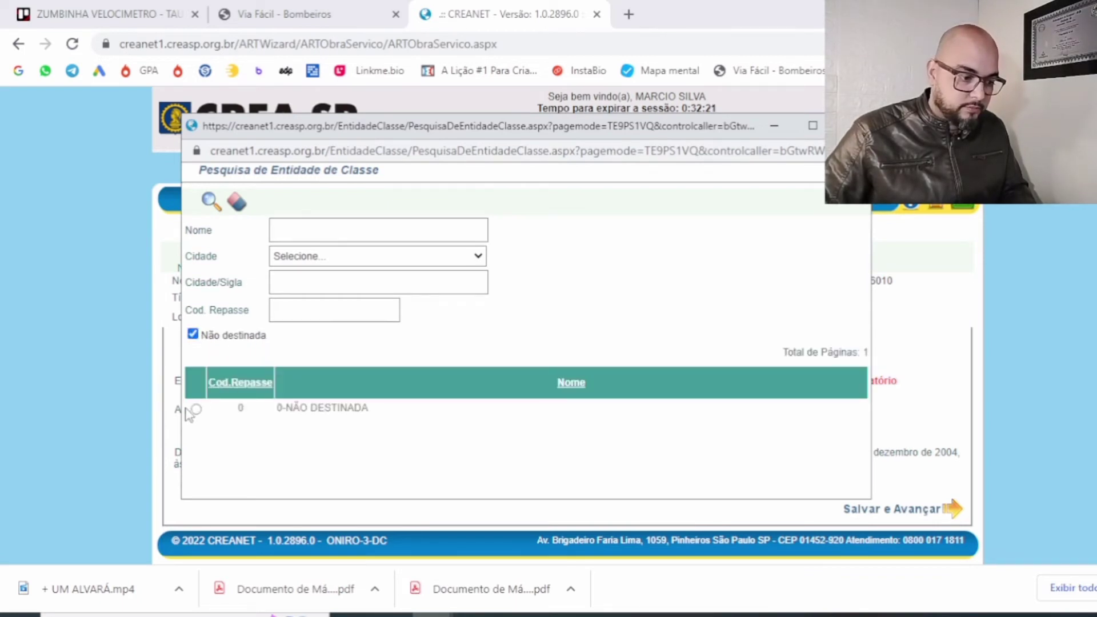
click(196, 409)
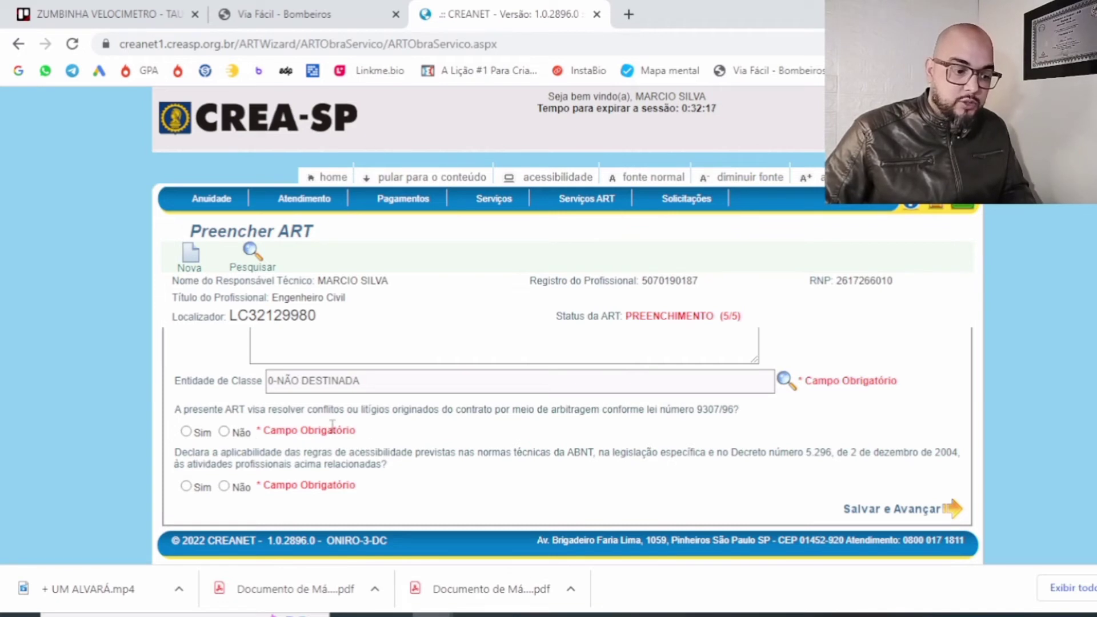
Answer "Não" to the arbitration and accessibility declarations, and save the final data.
click(224, 432)
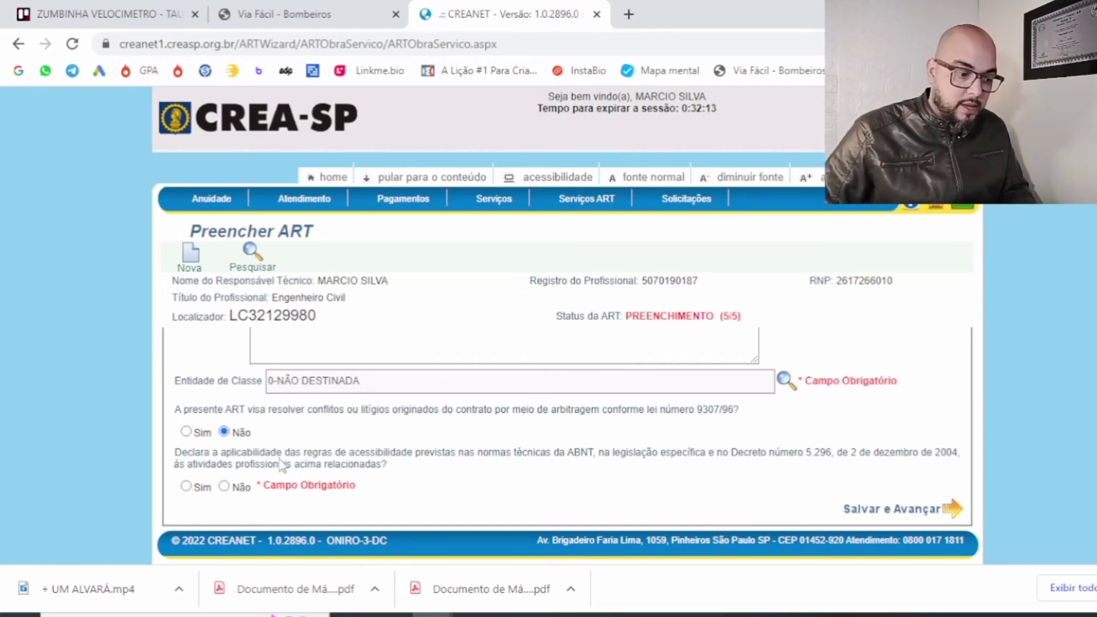
click(224, 487)
click(809, 509)
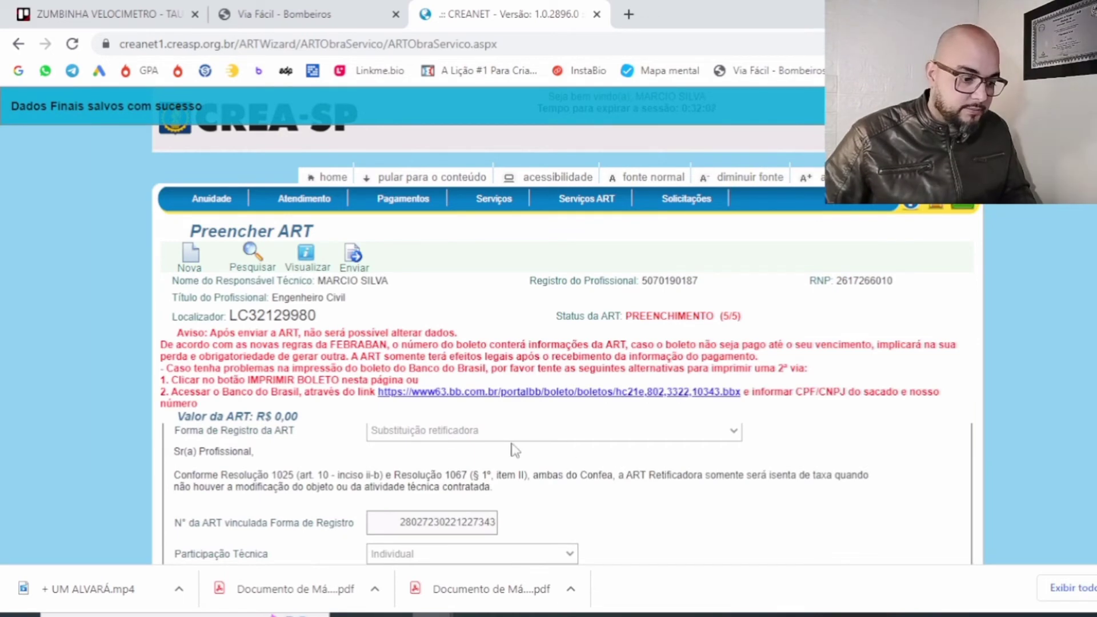
Review the completed ART, submit it to CREA-SP and open its print version.
scroll(419, 477, down, 5)
scroll(510, 479, down, 15)
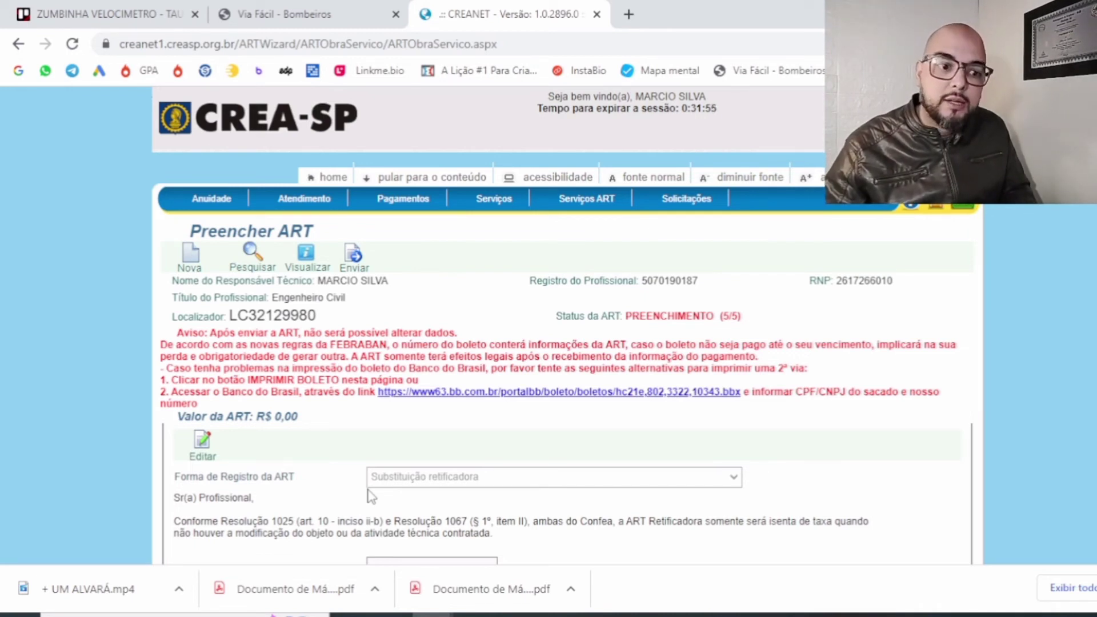
click(353, 254)
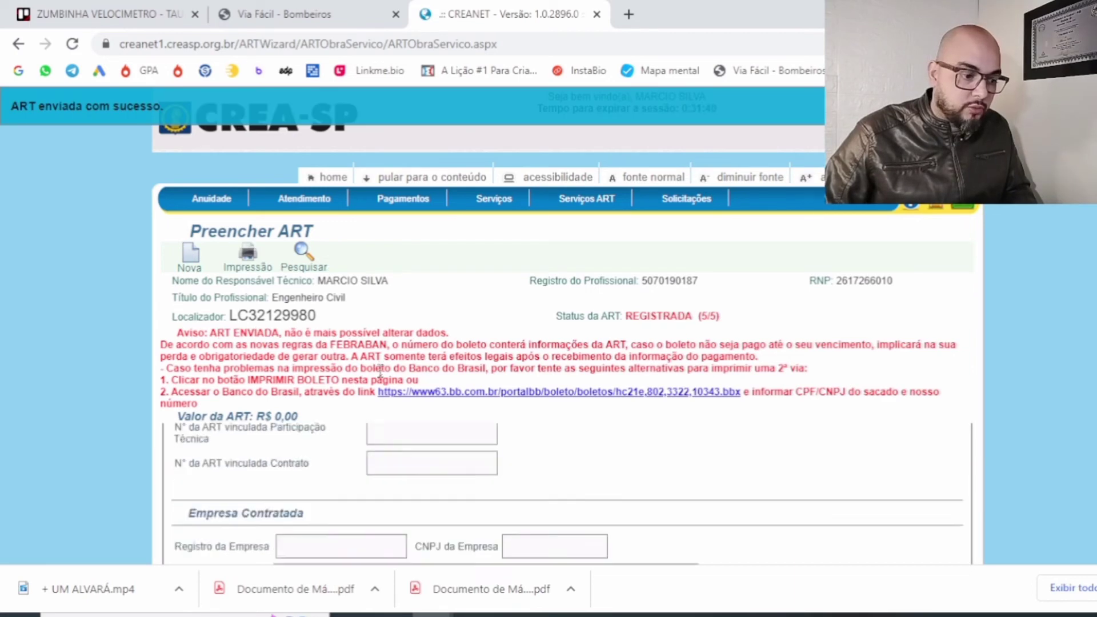
click(260, 273)
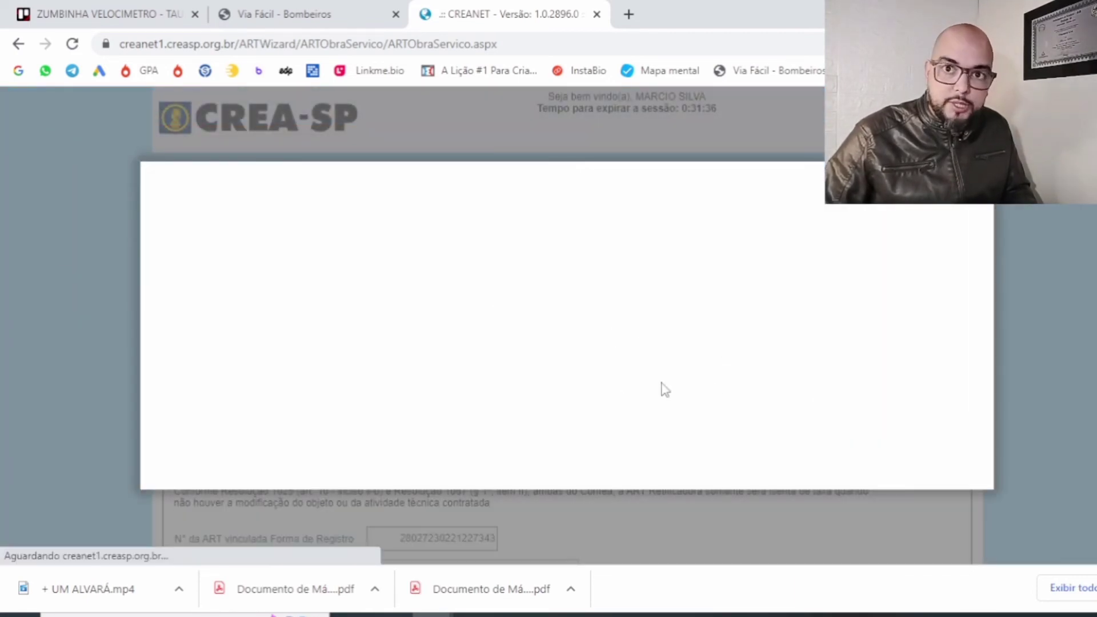